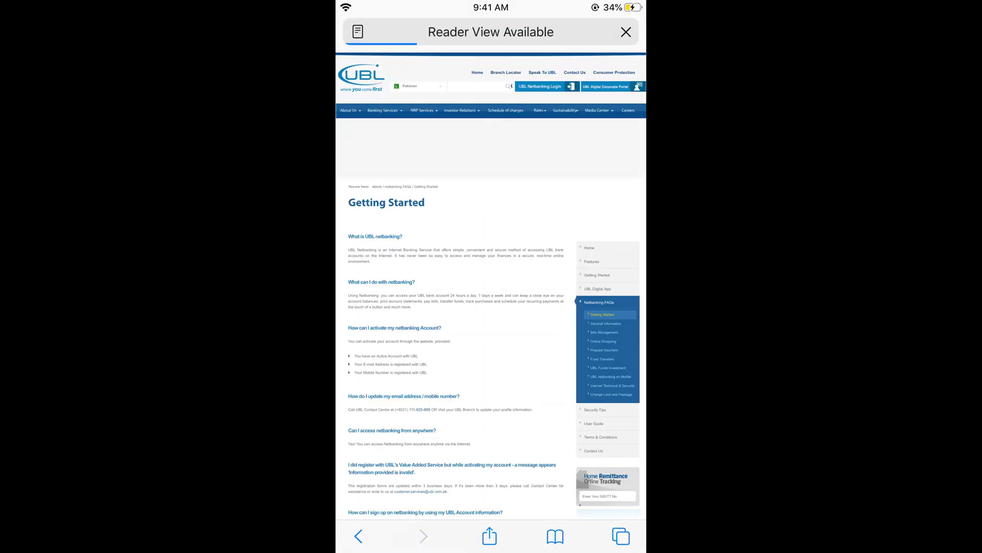
Search Google for 'hello' in a new tab and pass the reCAPTCHA robot check.
{"action": "left_click", "coordinate": [621, 535]}
{"action": "left_click", "coordinate": [492, 536]}
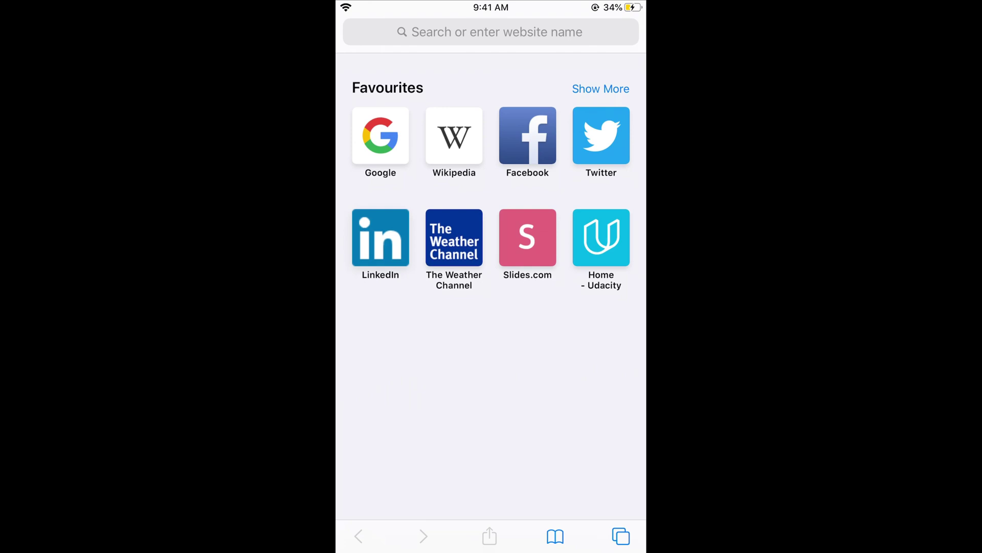
{"action": "left_click", "coordinate": [492, 31]}
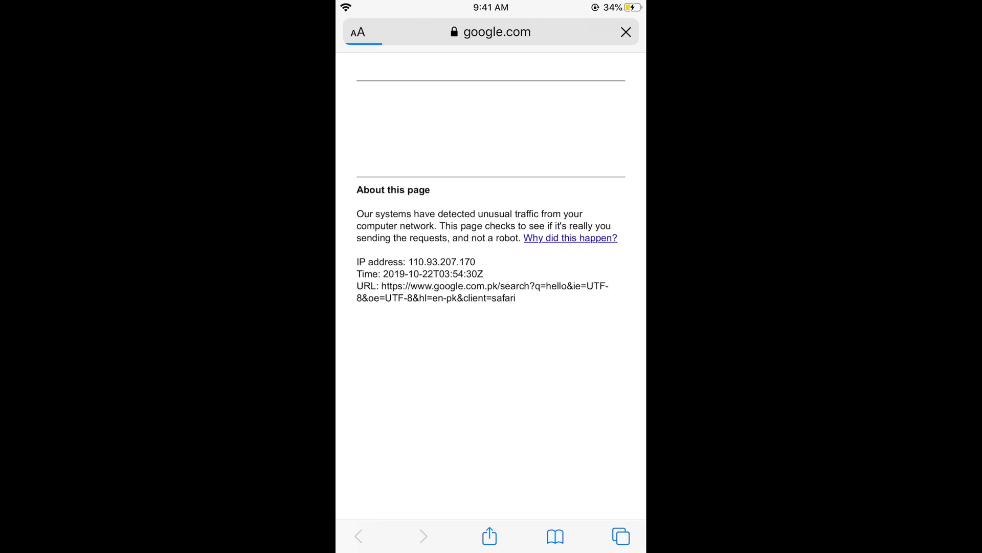
{"action": "left_click", "coordinate": [377, 132]}
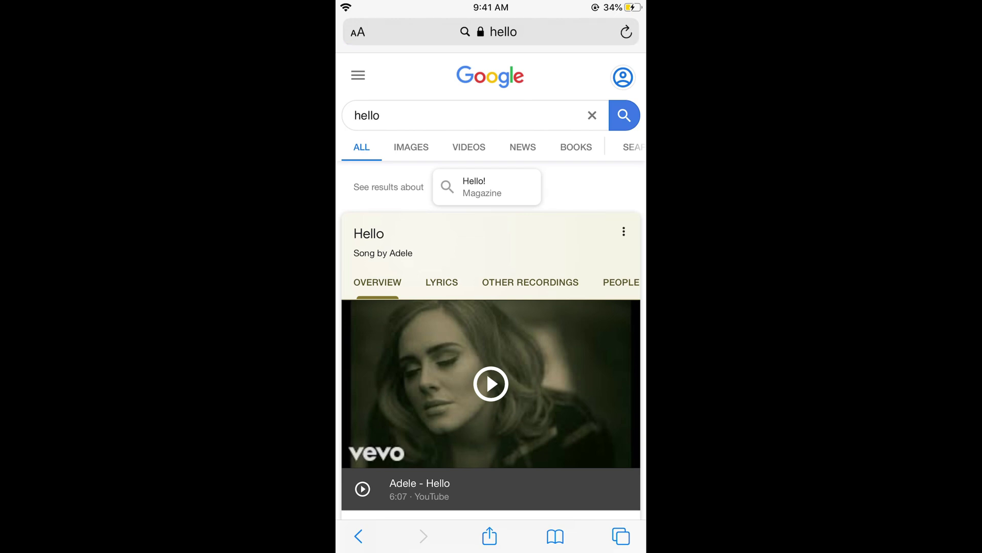
Show the History tab, listing visits from This Morning, Monday Evening and Monday Morning.
{"action": "left_click", "coordinate": [555, 536]}
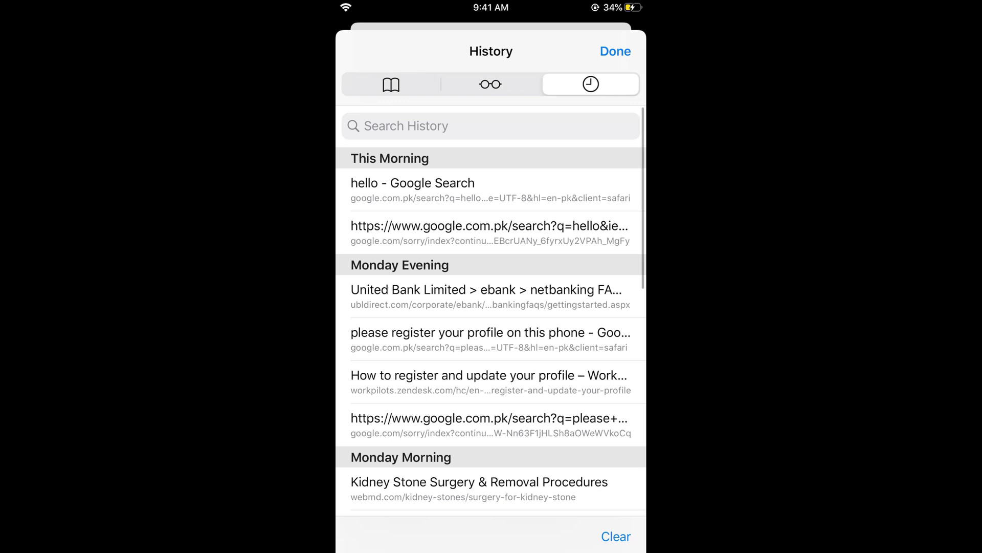
{"action": "left_click", "coordinate": [392, 84]}
{"action": "left_click", "coordinate": [591, 84]}
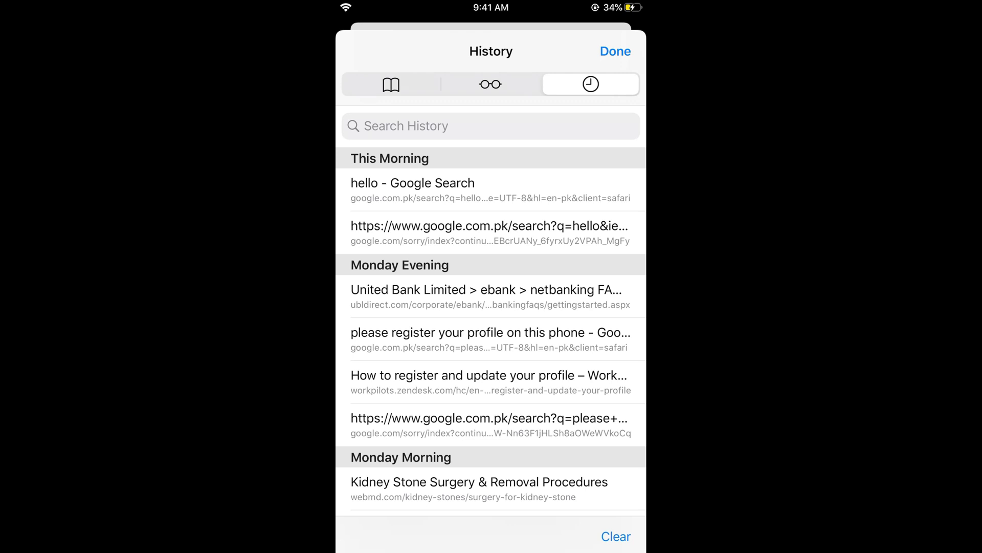
Leave Safari for the home screen and launch the Settings app.
{"action": "key", "text": "super+h"}
{"action": "left_click_drag", "start_coordinate": [399, 277], "coordinate": [599, 276]}
{"action": "left_click", "coordinate": [448, 351]}
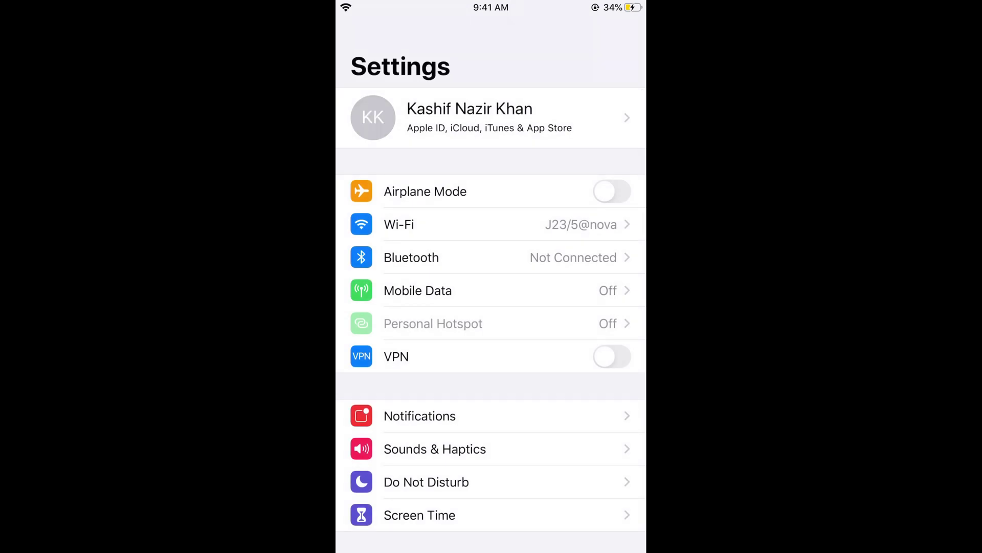
{"action": "scroll", "coordinate": [491, 300], "scroll_direction": "down", "scroll_amount": 5}
{"action": "scroll", "coordinate": [491, 300], "scroll_direction": "down", "scroll_amount": 5}
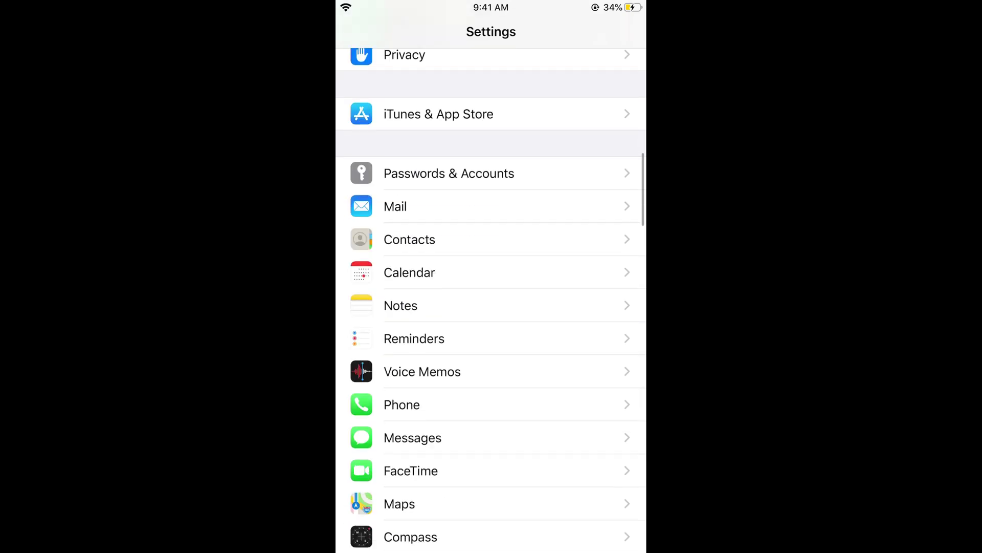
{"action": "scroll", "coordinate": [492, 299], "scroll_direction": "down", "scroll_amount": 2}
{"action": "scroll", "coordinate": [491, 299], "scroll_direction": "down", "scroll_amount": 3}
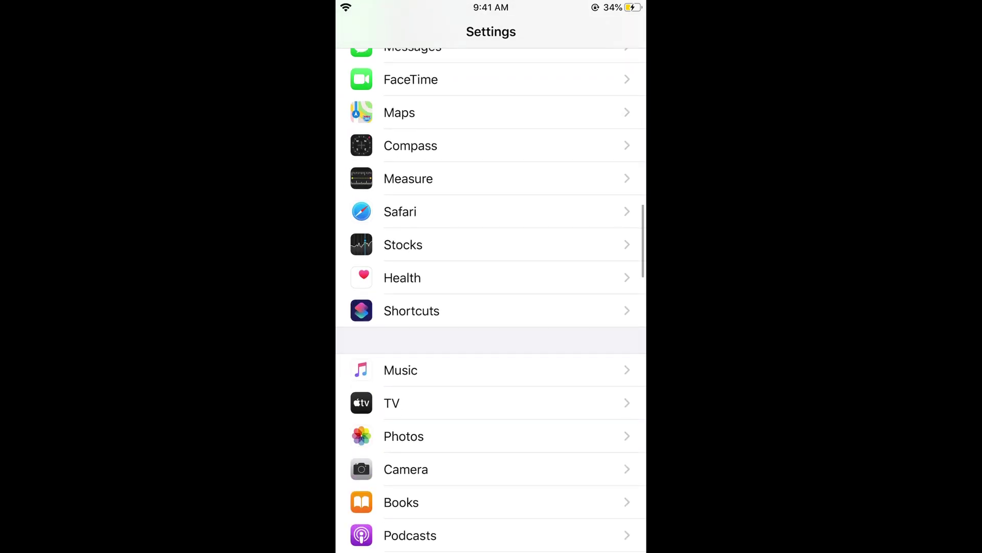
{"action": "scroll", "coordinate": [491, 300], "scroll_direction": "up", "scroll_amount": 2}
In Safari's settings, confirm Clear History and Website Data.
{"action": "left_click", "coordinate": [400, 344]}
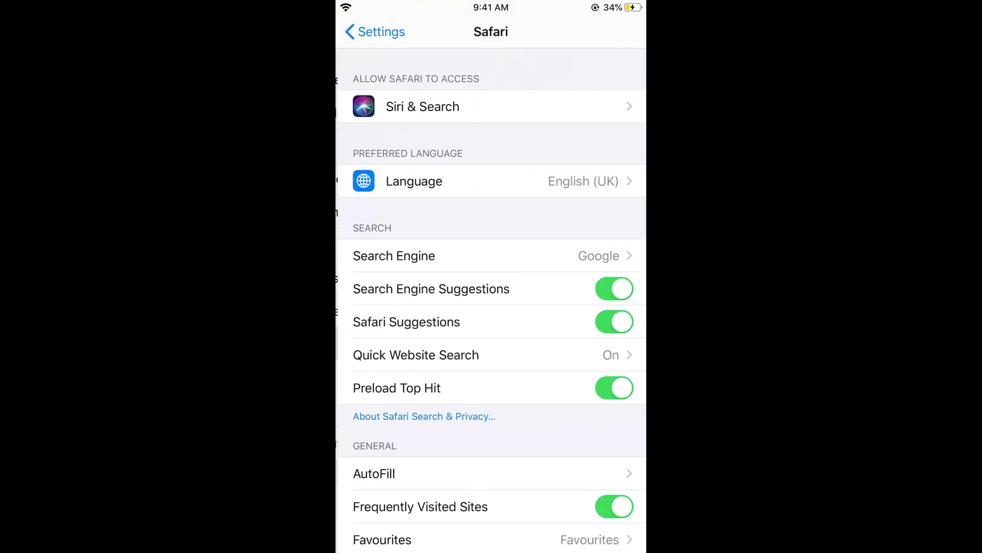
{"action": "scroll", "coordinate": [491, 300], "scroll_direction": "down", "scroll_amount": 4}
{"action": "scroll", "coordinate": [491, 300], "scroll_direction": "down", "scroll_amount": 3}
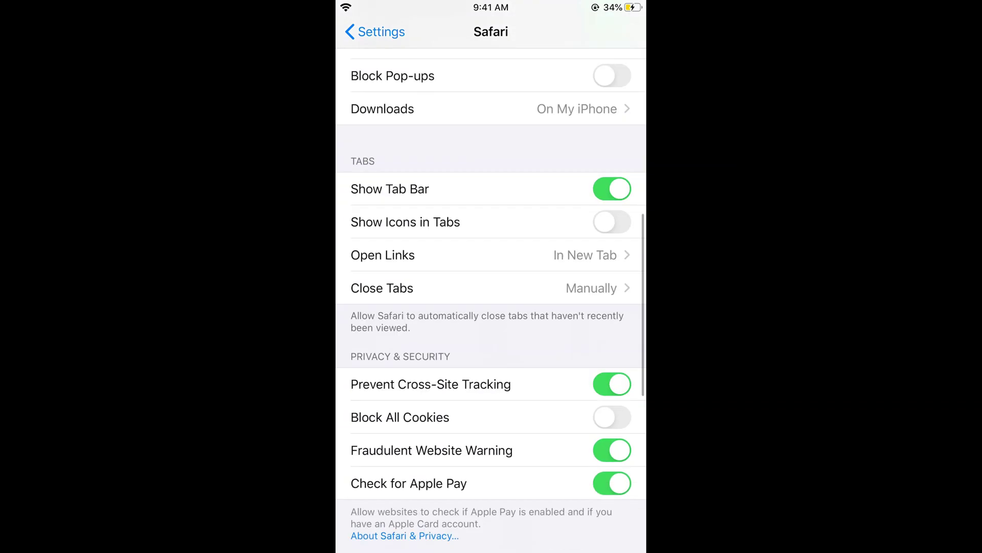
{"action": "scroll", "coordinate": [491, 300], "scroll_direction": "down", "scroll_amount": 1}
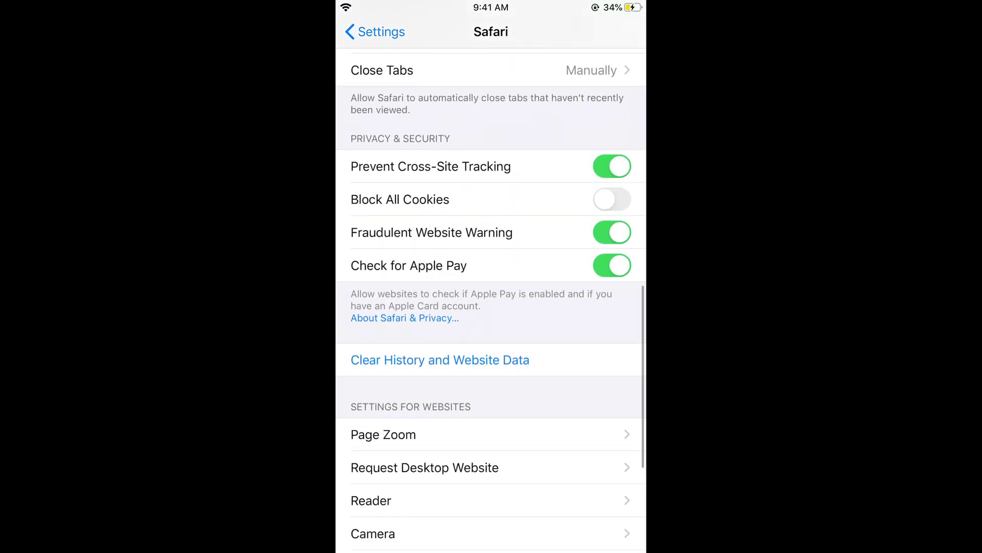
{"action": "left_click", "coordinate": [440, 360]}
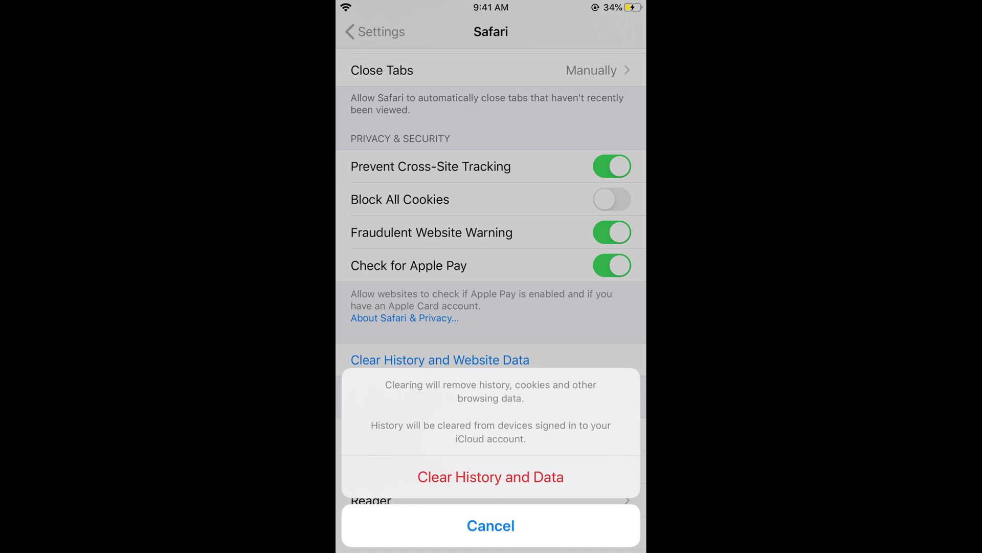
{"action": "left_click", "coordinate": [491, 477]}
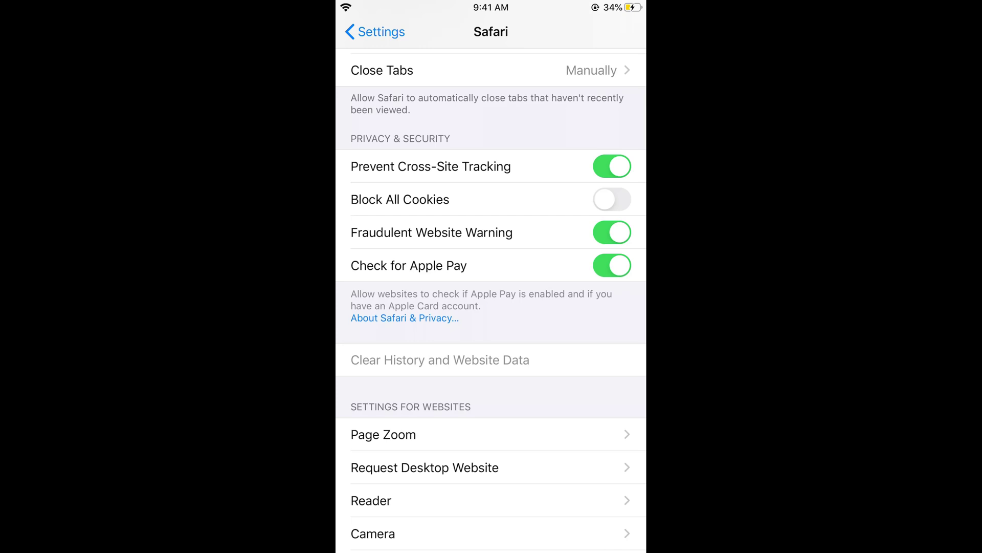
Reopen Safari and view the History tab, which now lists no entries.
{"action": "left_click", "coordinate": [492, 269]}
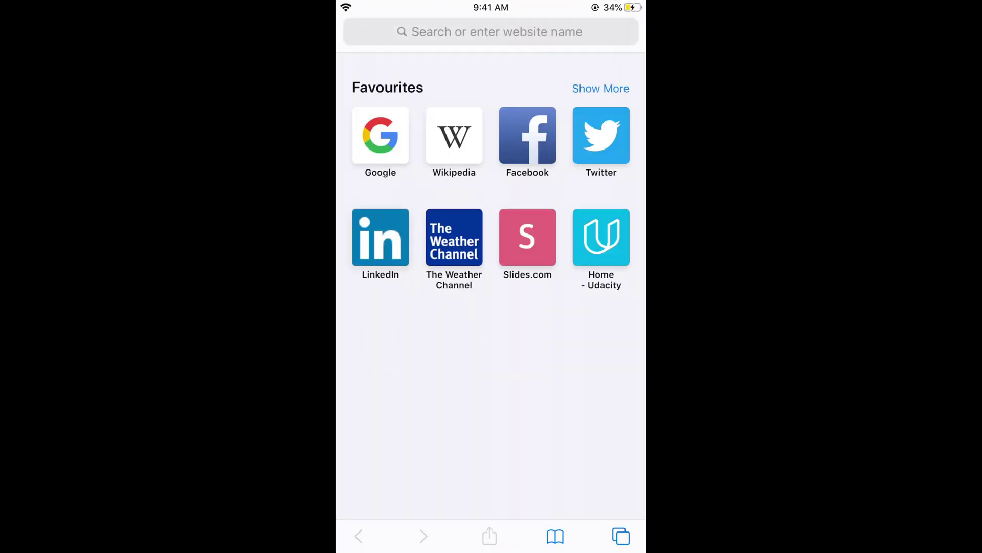
{"action": "key", "text": "super"}
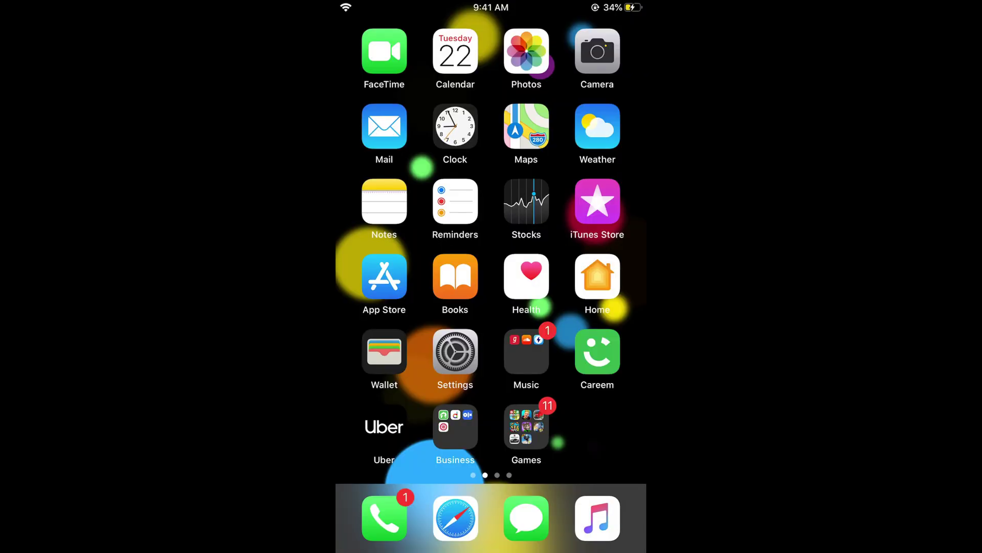
{"action": "left_click", "coordinate": [456, 518]}
{"action": "left_click", "coordinate": [555, 536]}
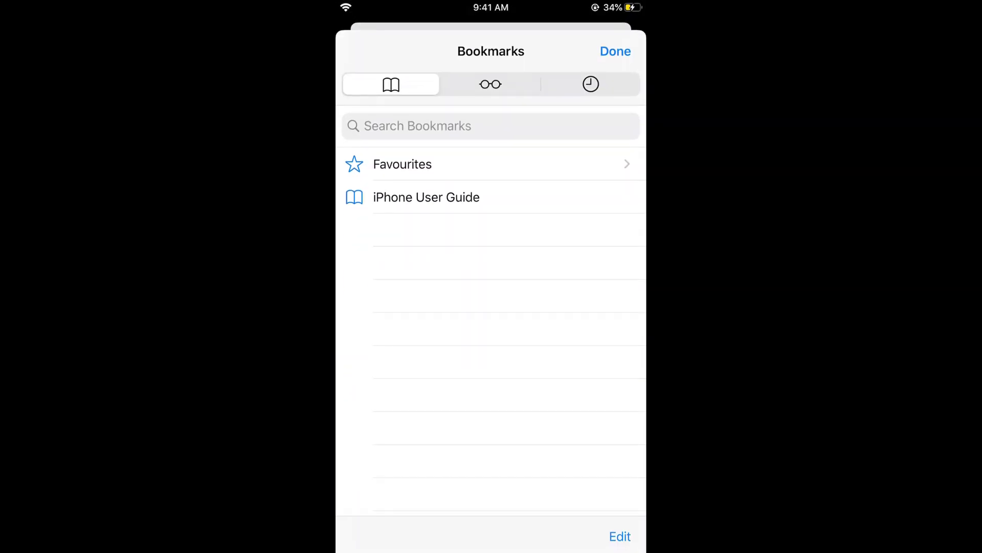
{"action": "left_click", "coordinate": [590, 84]}
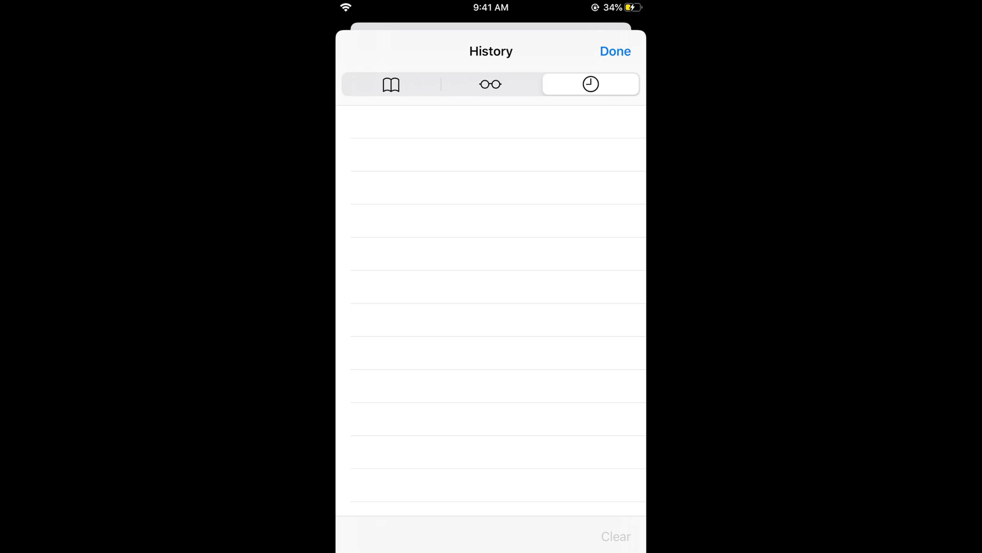